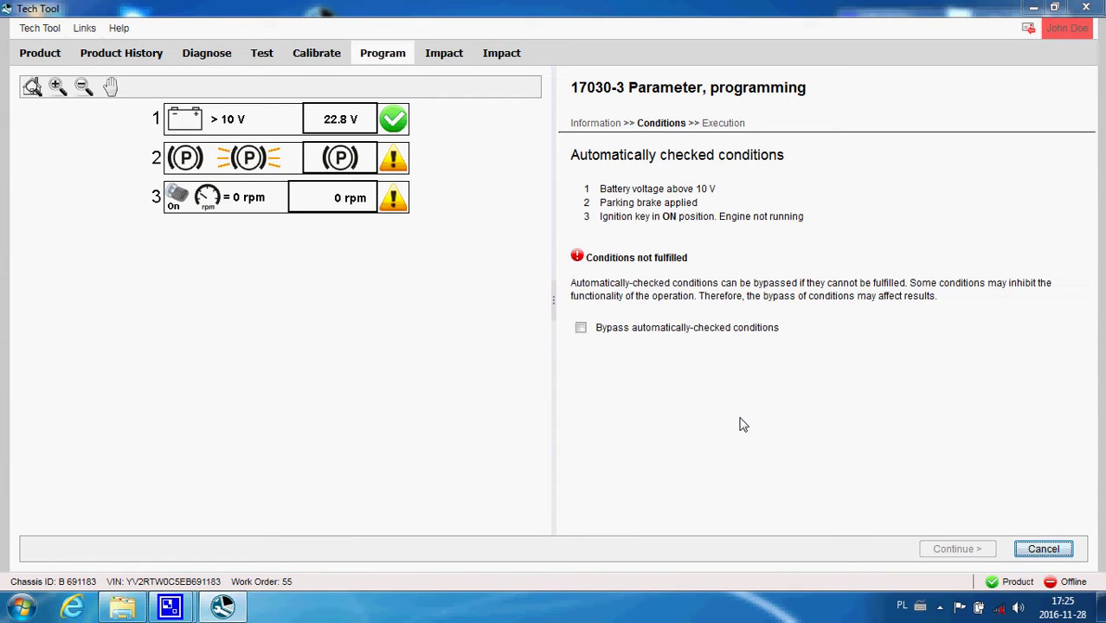
# Bypass the automatically checked conditions for 17030-3, examine the parameter list for a road speed limit, and exit the operation
pyautogui.click(581, 328)
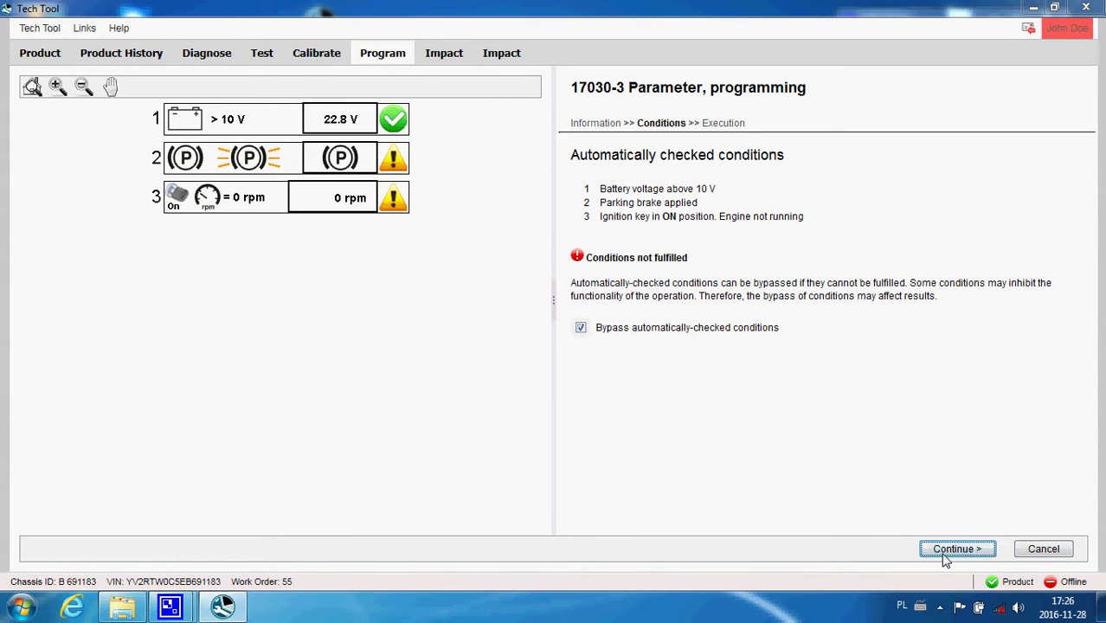
pyautogui.click(949, 550)
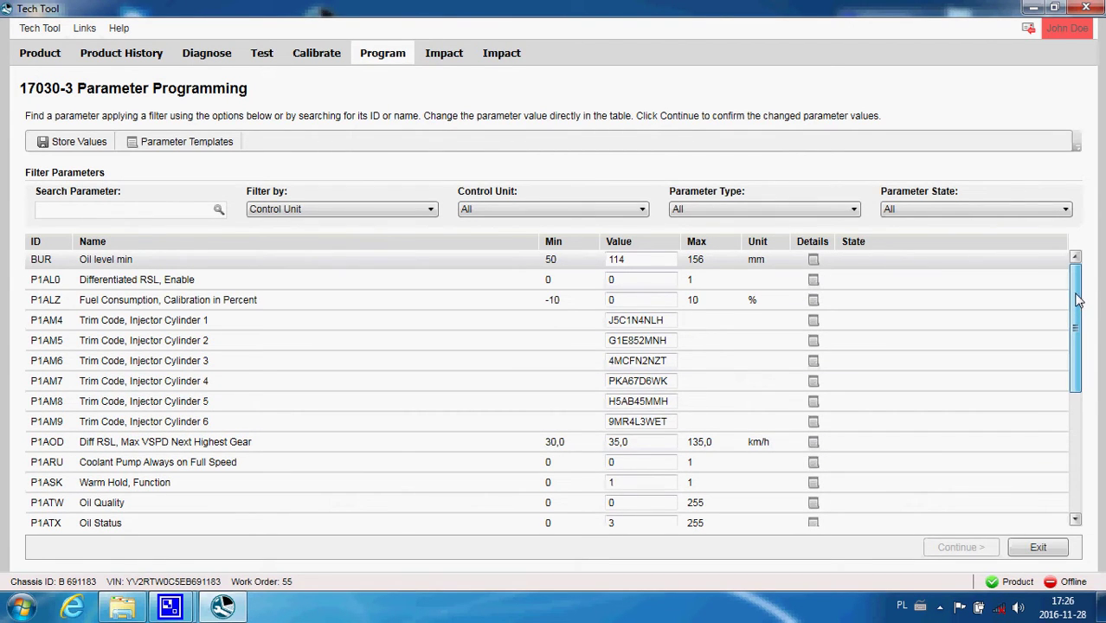
pyautogui.moveTo(1077, 299)
pyautogui.mouseDown()
pyautogui.moveTo(1066, 448)
pyautogui.moveTo(1071, 303)
pyautogui.mouseUp()
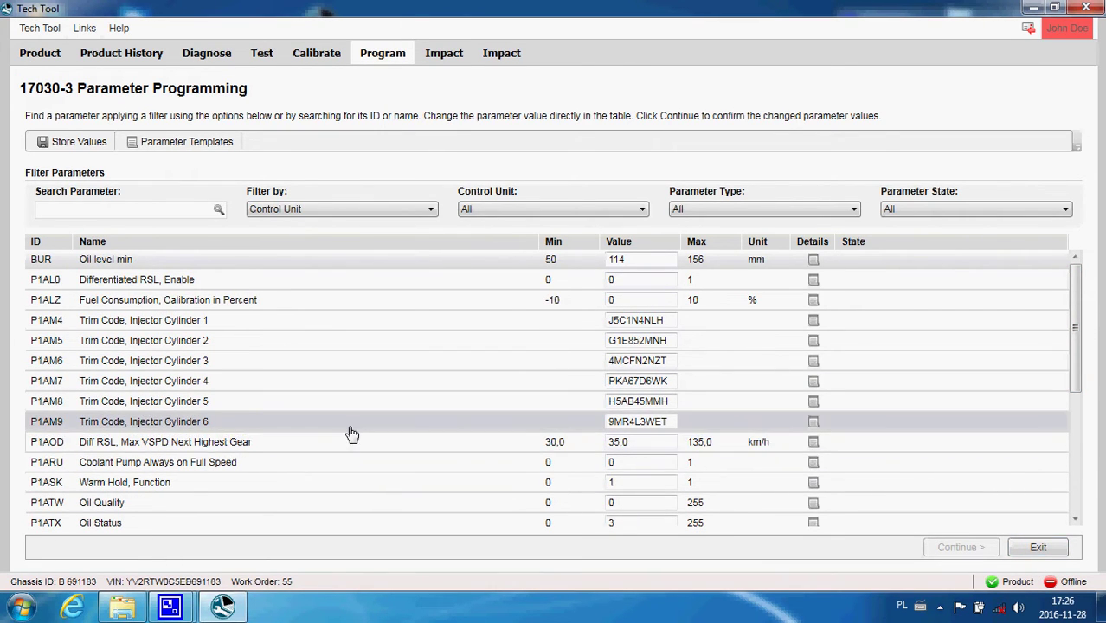
pyautogui.click(1039, 547)
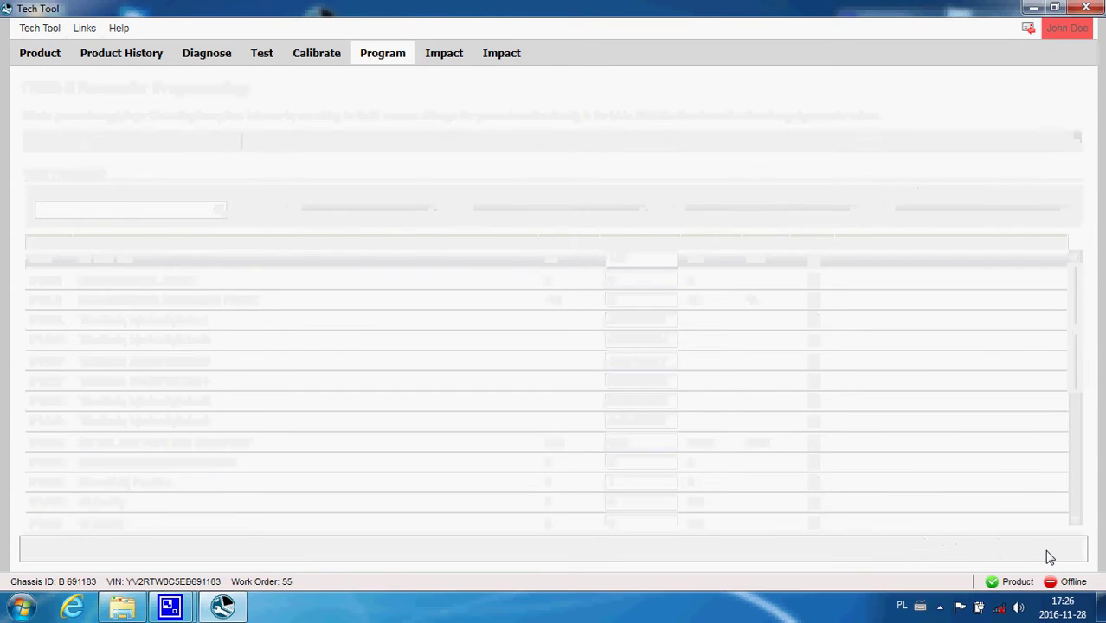
# Switch to Tech Tool 2.5 Parameter Settings and open the Developer - OtD database
pyautogui.click(1033, 7)
pyautogui.doubleClick(329, 203)
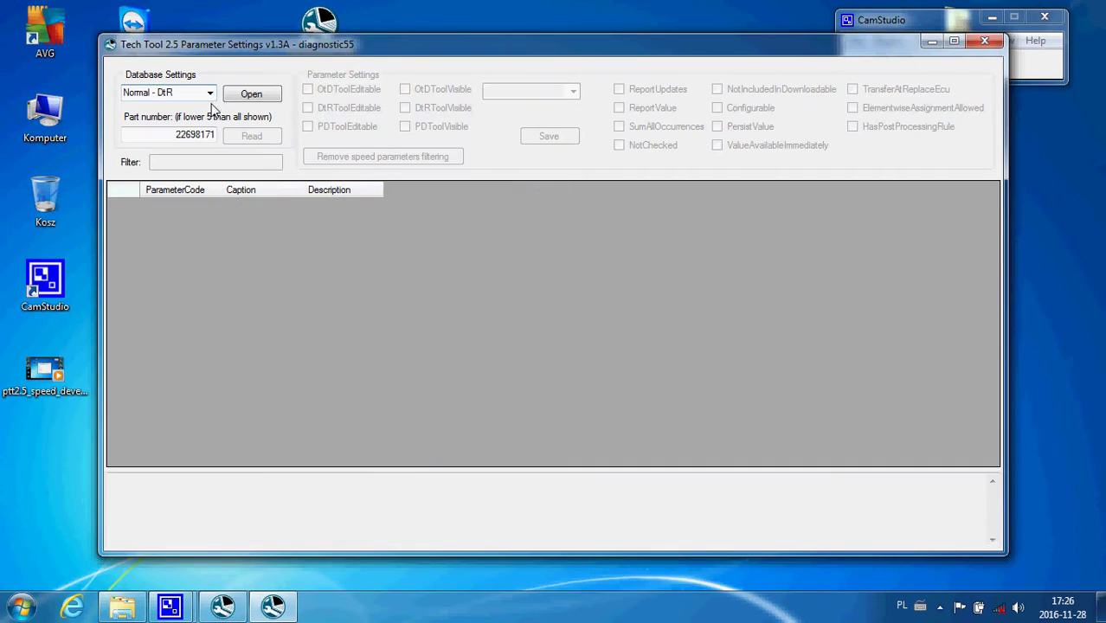
pyautogui.click(211, 92)
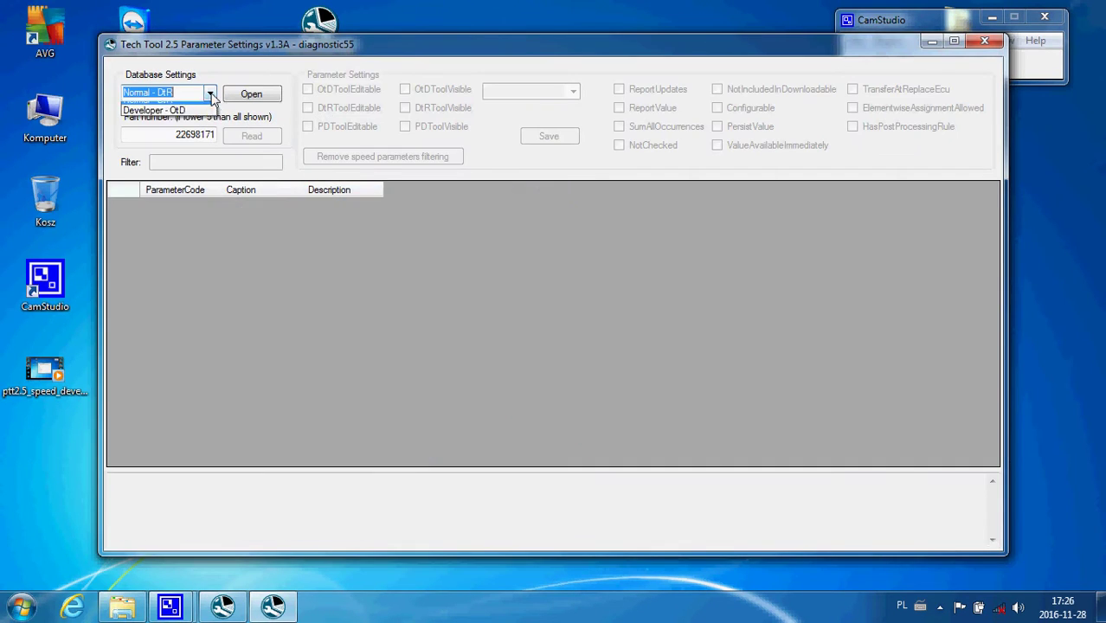
pyautogui.click(199, 116)
pyautogui.click(251, 95)
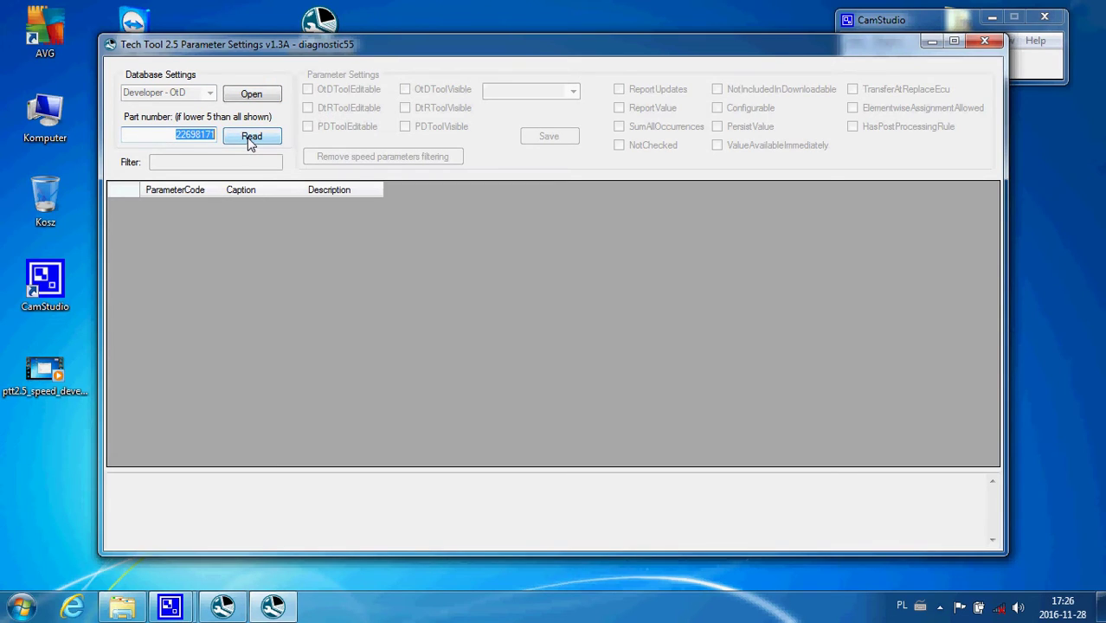
# Read the parameters for part number 22767952 and filter them by "speed"
pyautogui.write('22767952')
pyautogui.click(250, 141)
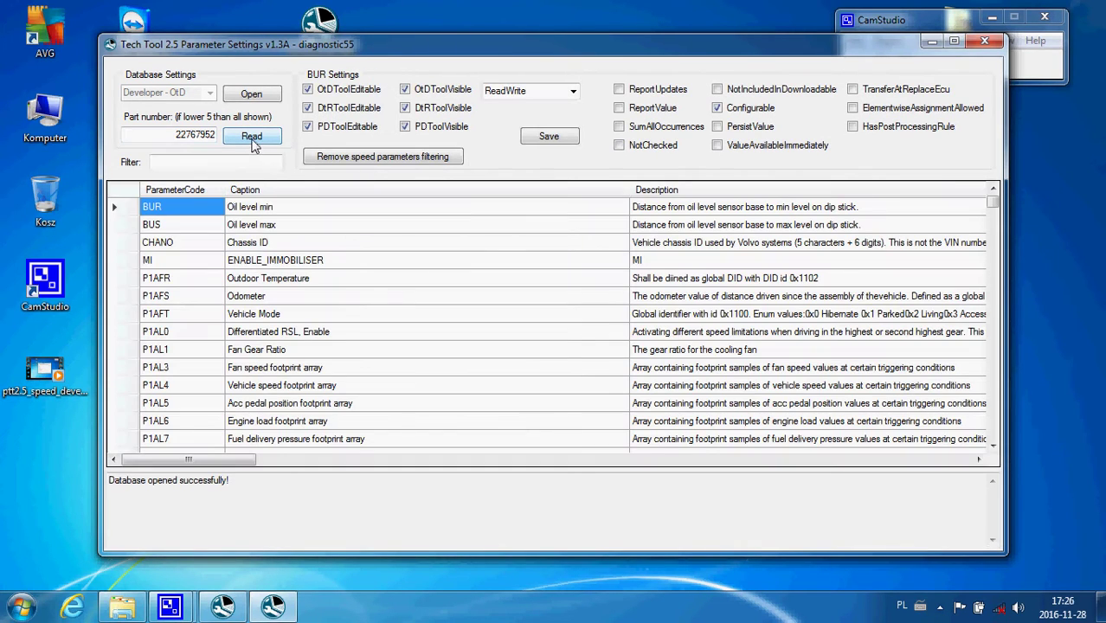
pyautogui.click(250, 161)
pyautogui.write('s')
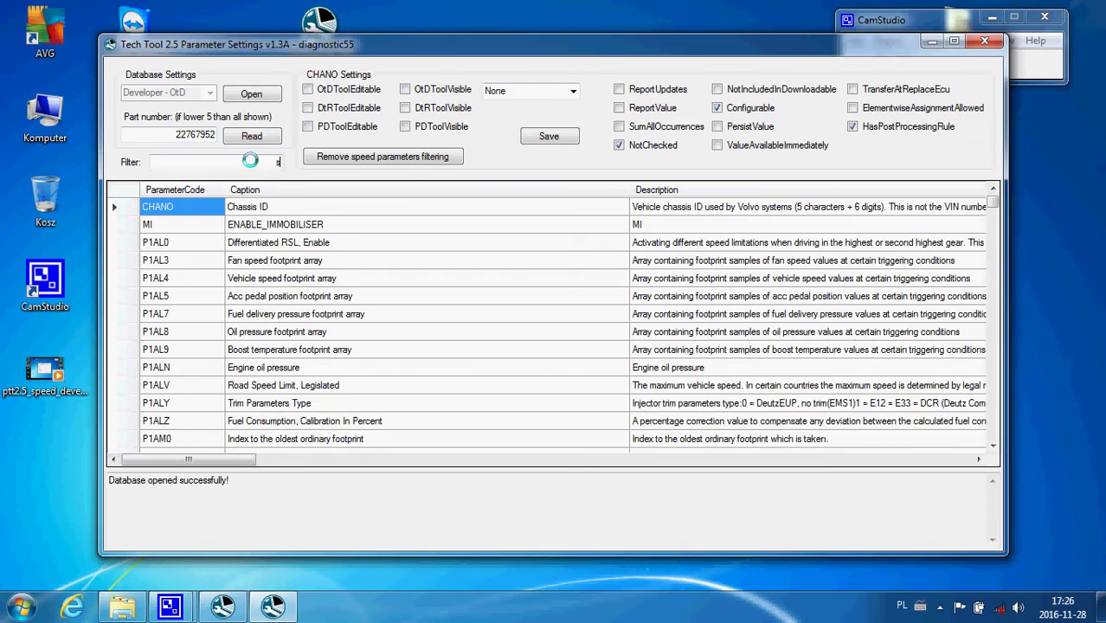
pyautogui.write('peed')
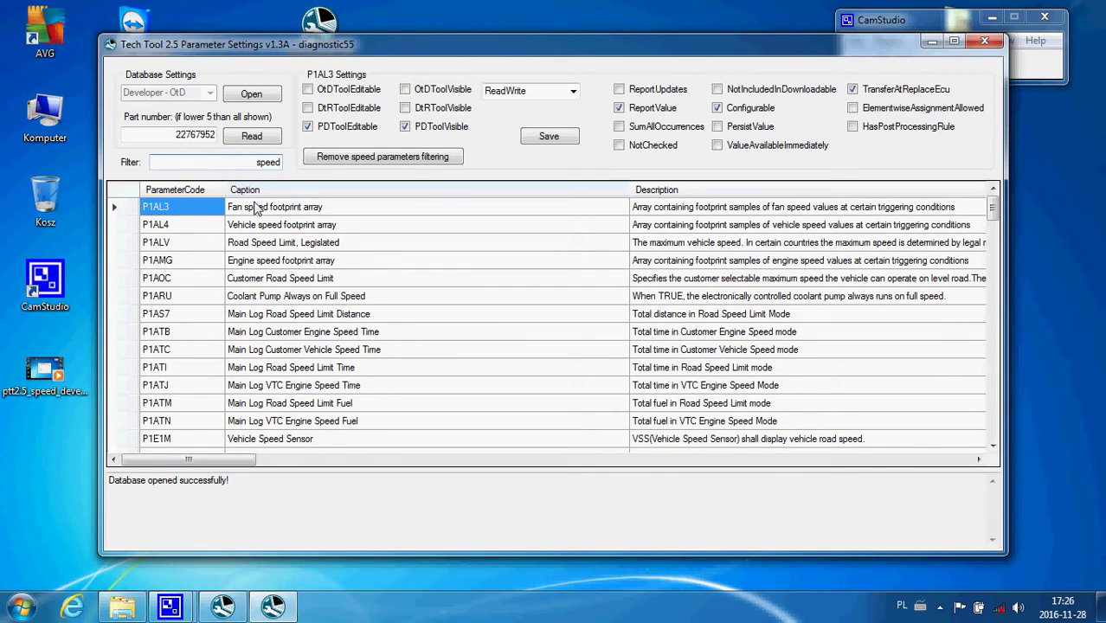
# Make P1AOC Customer Road Speed Limit editable and visible for the OtD, DtR and PD tools, and save the settings
pyautogui.click(286, 278)
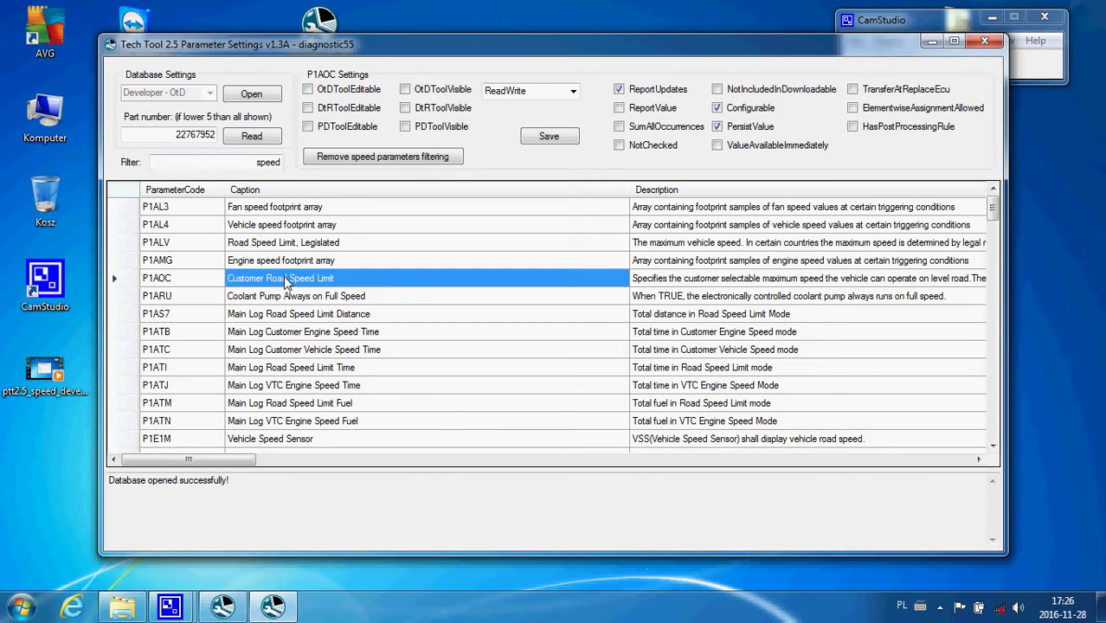
pyautogui.click(177, 281)
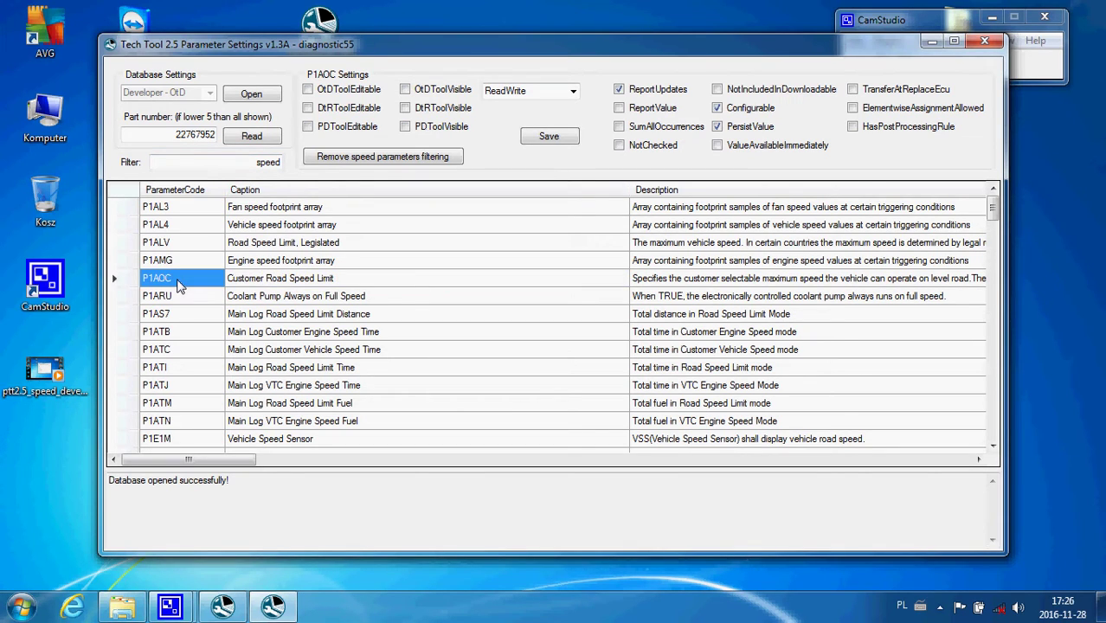
pyautogui.click(250, 281)
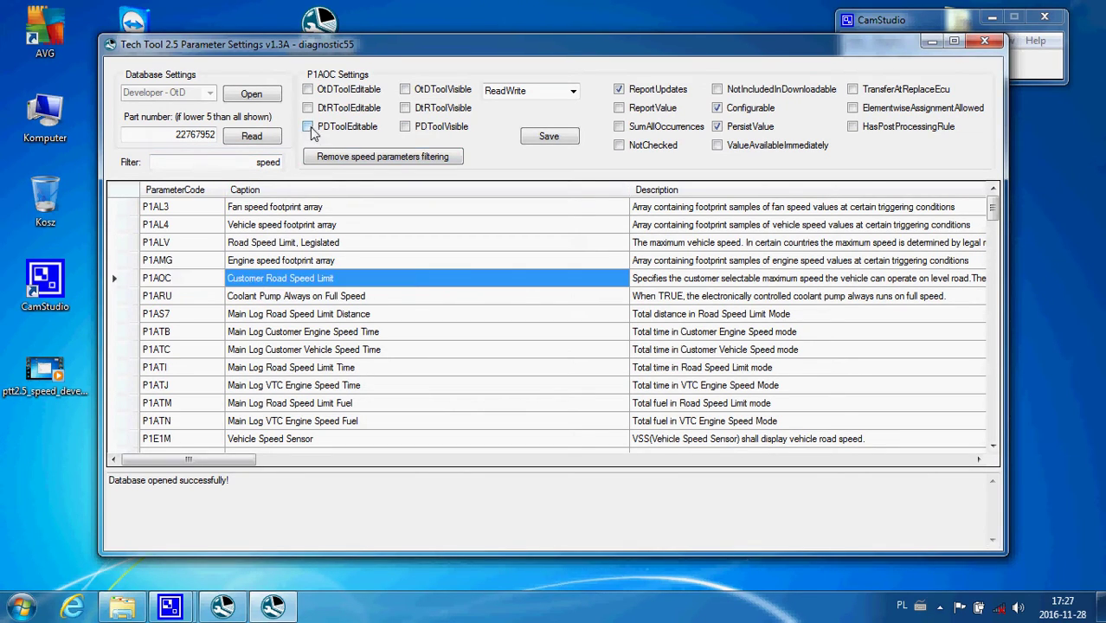
pyautogui.click(202, 284)
pyautogui.click(308, 127)
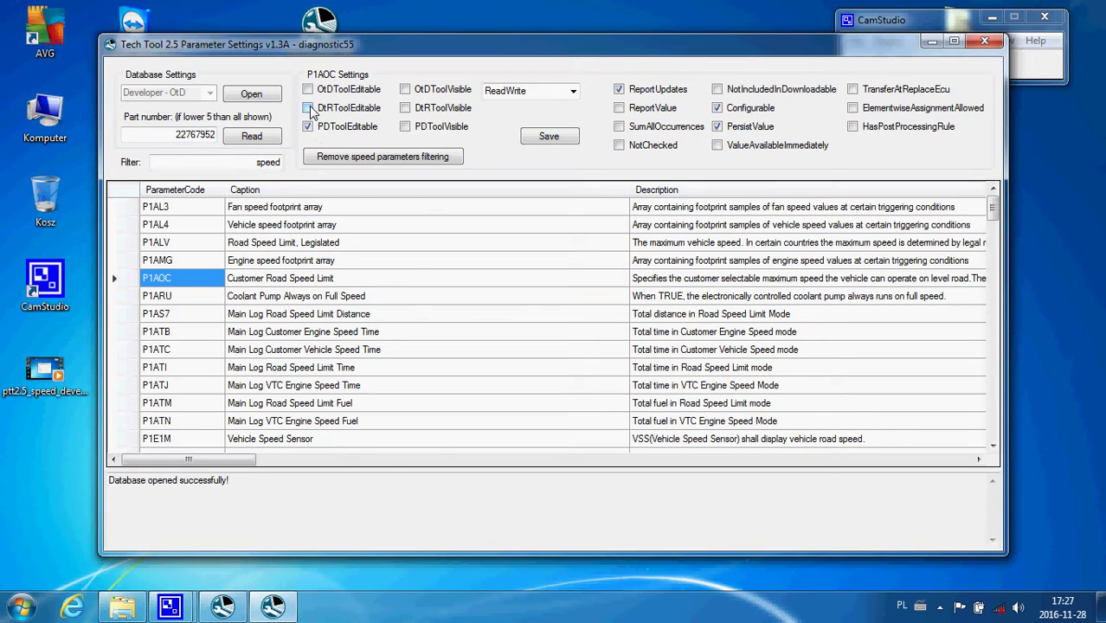
pyautogui.click(308, 108)
pyautogui.click(308, 89)
pyautogui.click(405, 126)
pyautogui.click(405, 108)
pyautogui.click(405, 89)
pyautogui.click(547, 137)
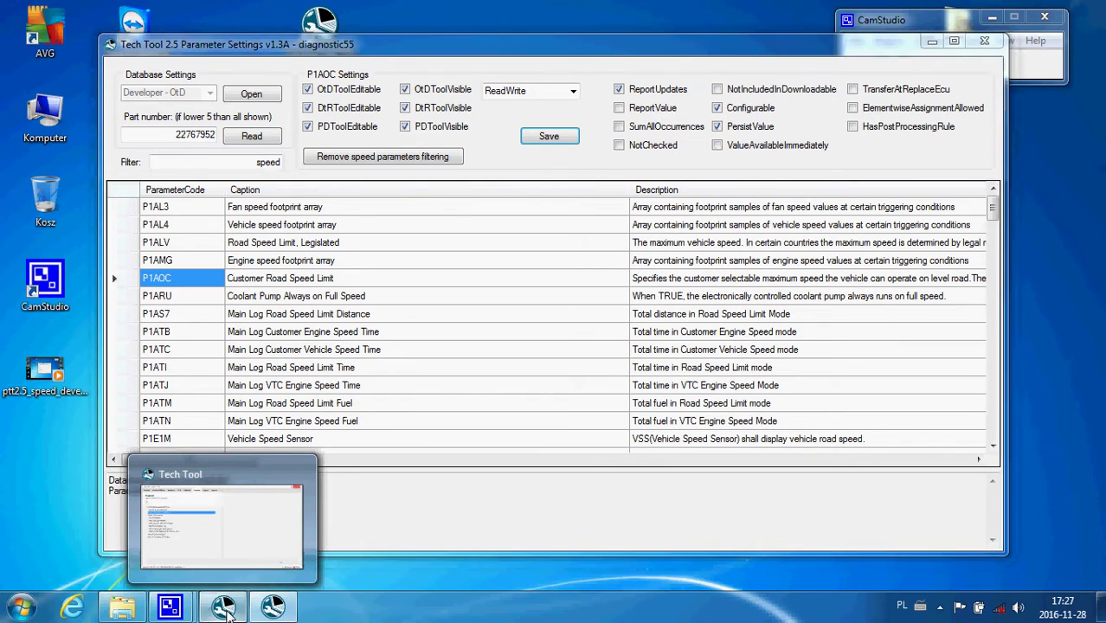
# Switch to Tech Tool and start operation 17030-3 Parameter, programming, bypassing the automatically checked conditions
pyautogui.click(224, 609)
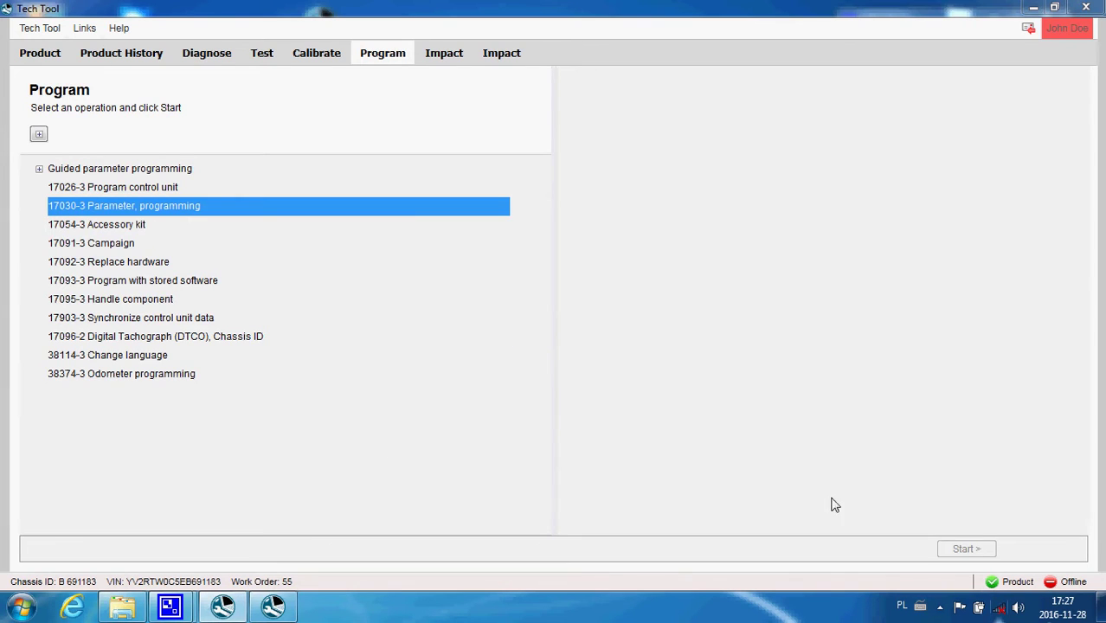
pyautogui.click(153, 209)
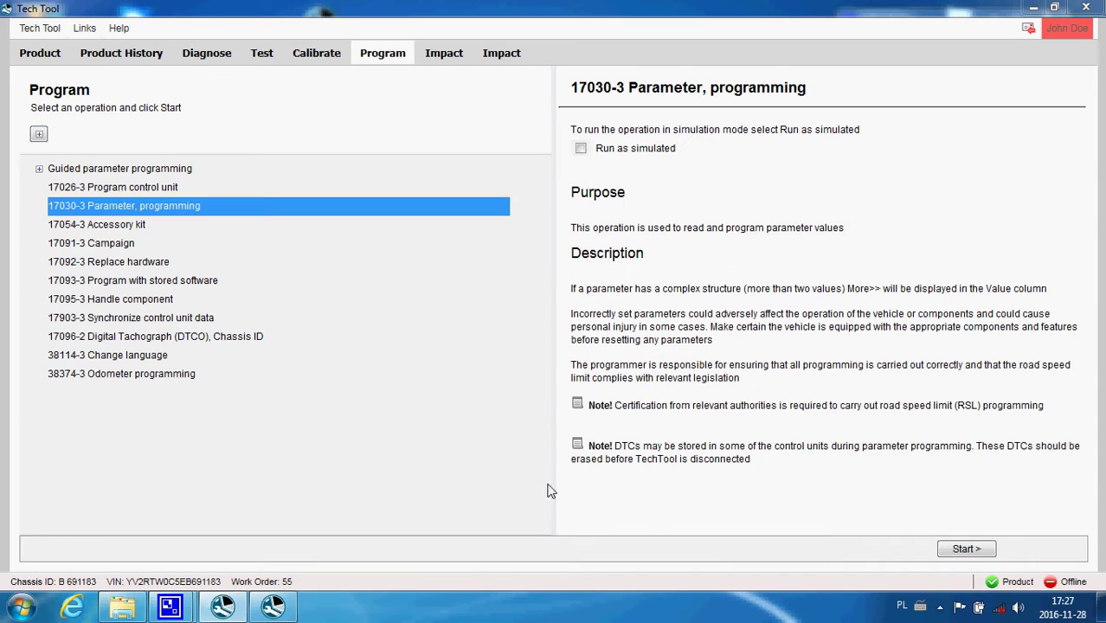
pyautogui.click(962, 551)
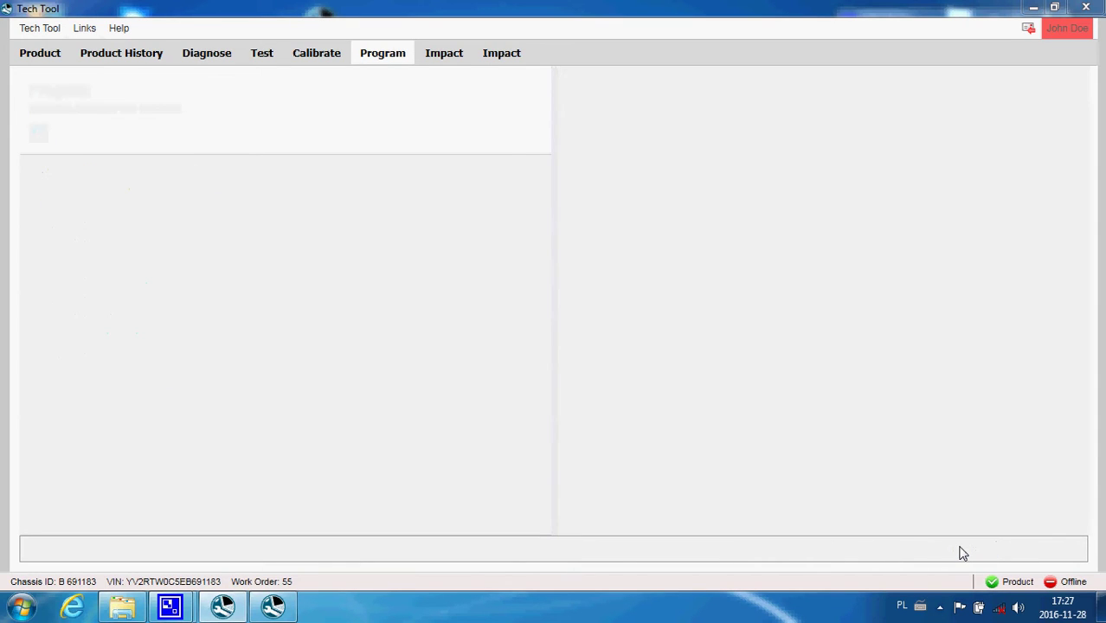
pyautogui.click(962, 552)
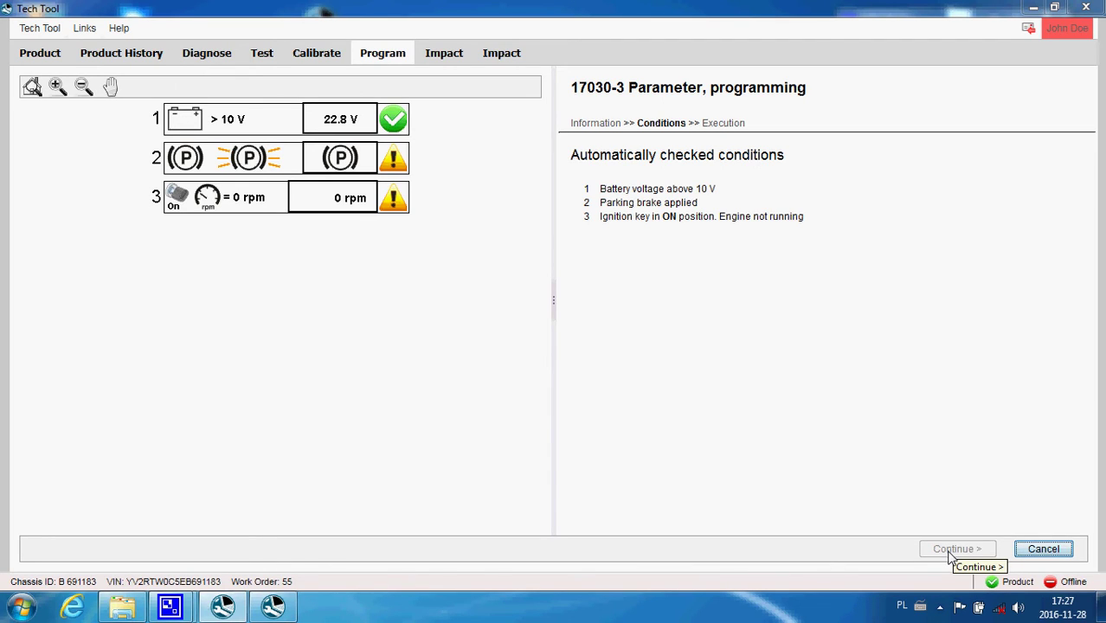
pyautogui.click(580, 327)
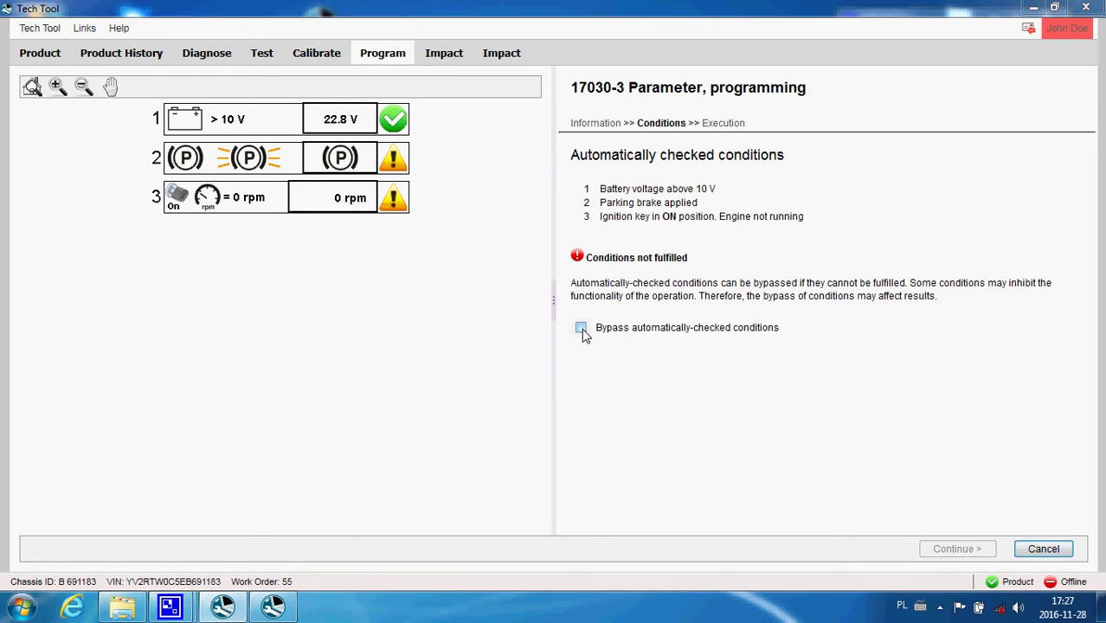
pyautogui.click(954, 550)
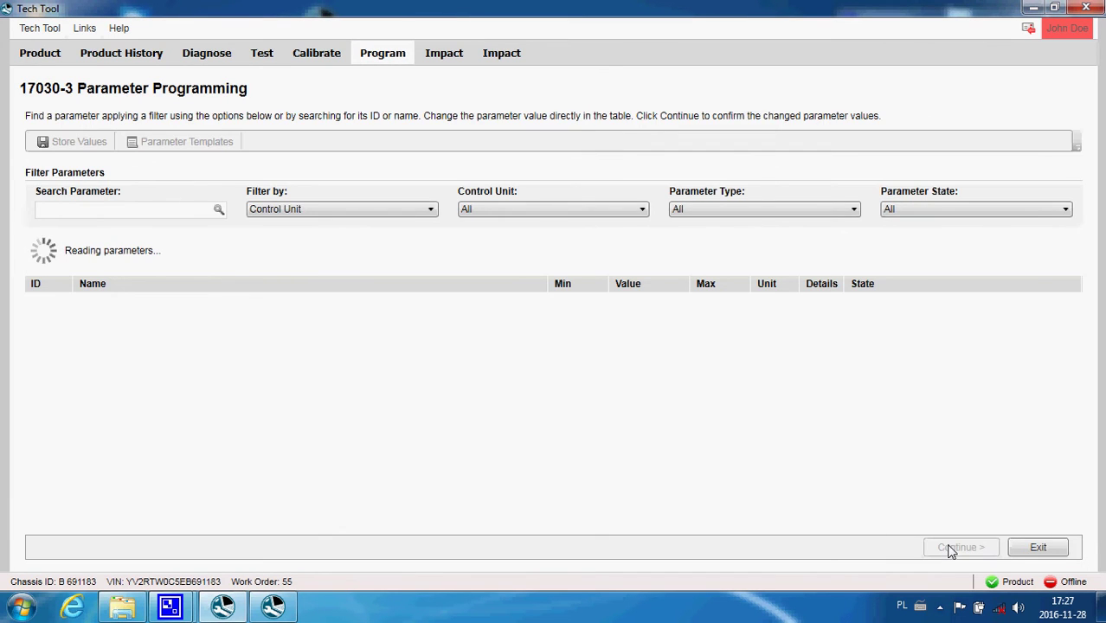
# Set the P1AOC Customer Road Speed Limit to 90 km/h, program the change, and exit the operation
pyautogui.moveTo(1069, 32)
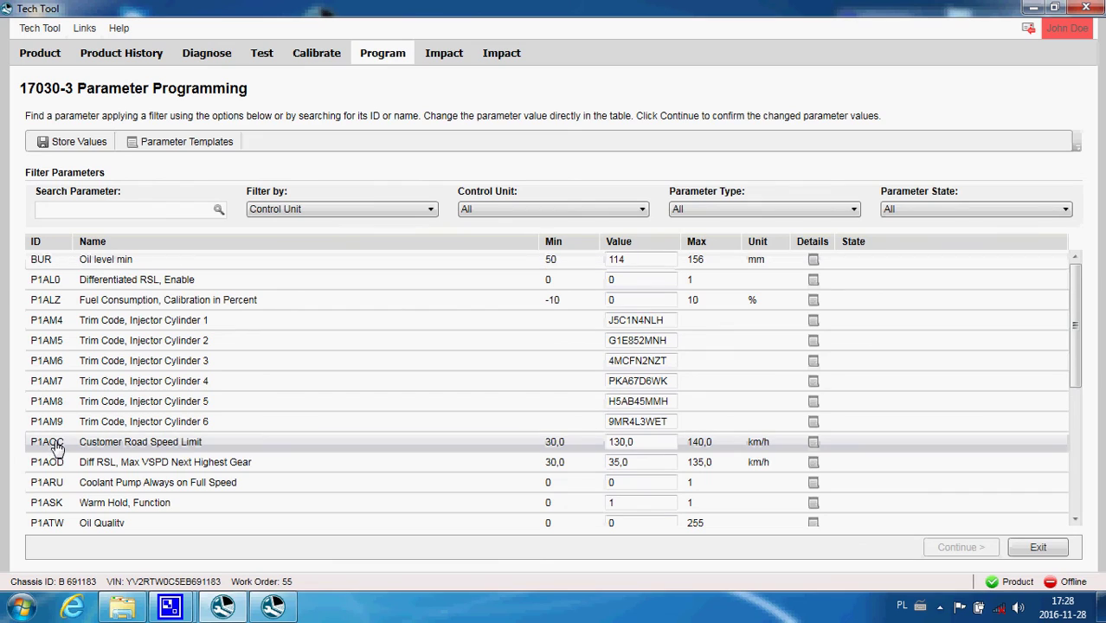
pyautogui.click(638, 442)
pyautogui.moveTo(638, 443); pyautogui.dragTo(601, 445)
pyautogui.write('90')
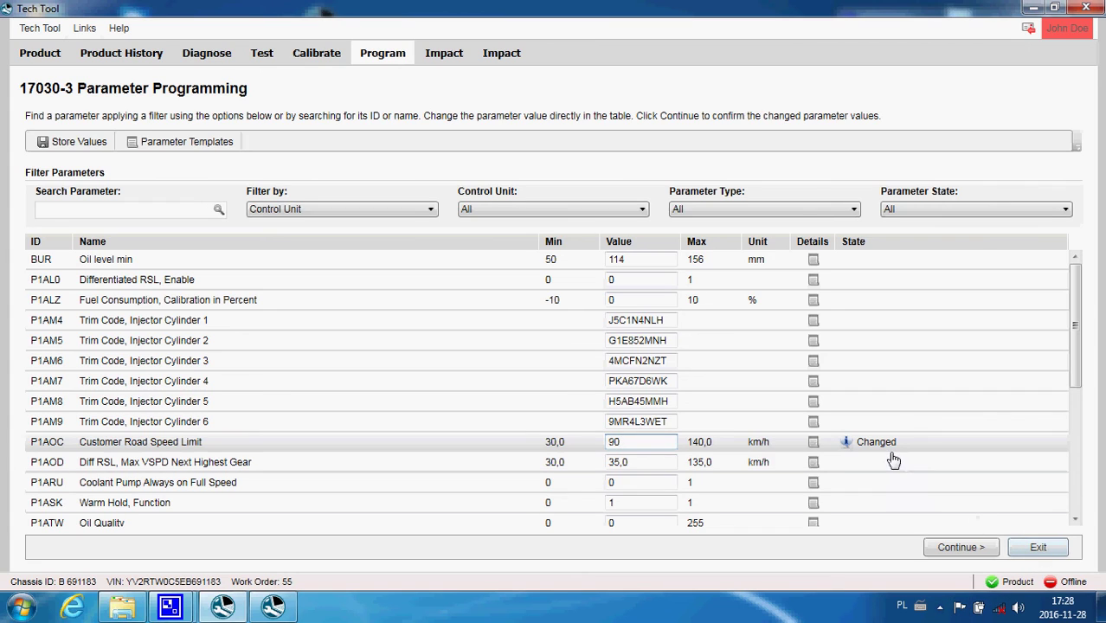
pyautogui.click(960, 548)
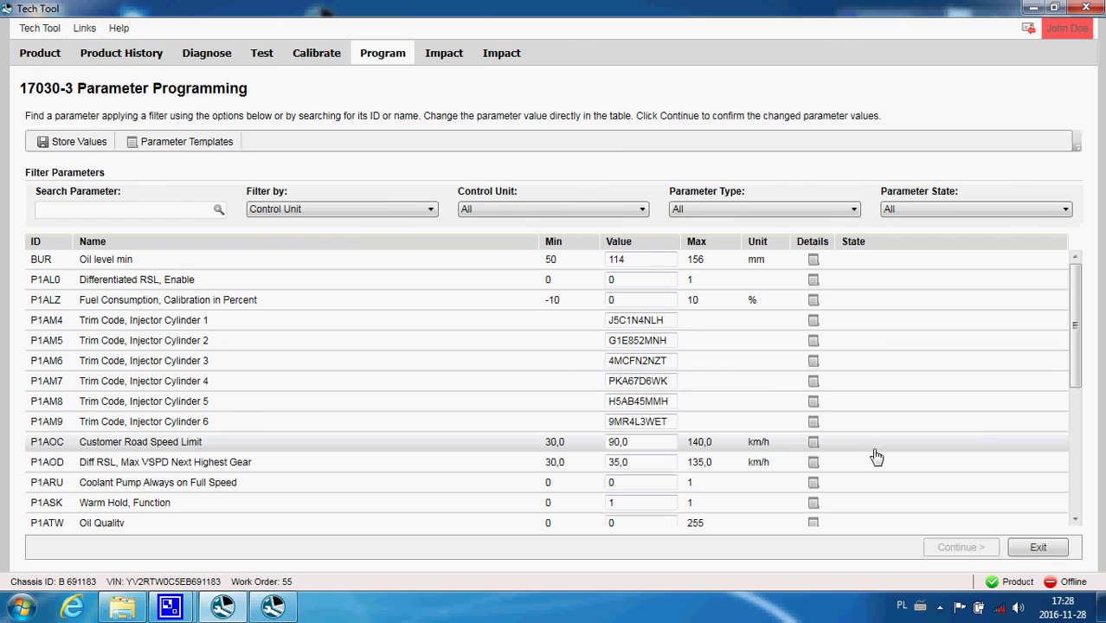
pyautogui.click(1037, 548)
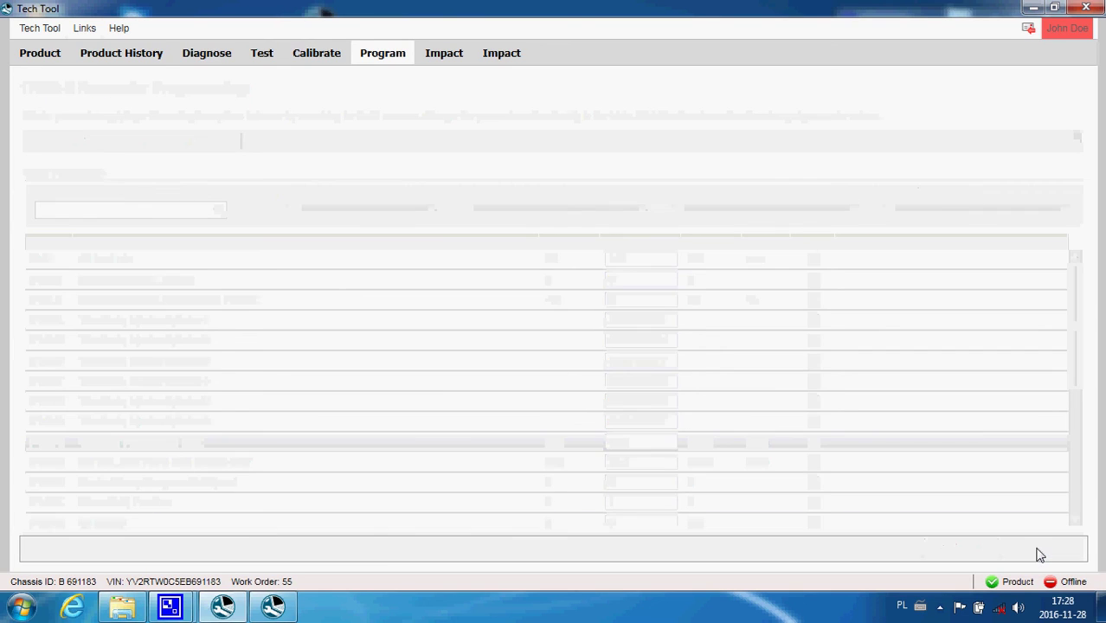